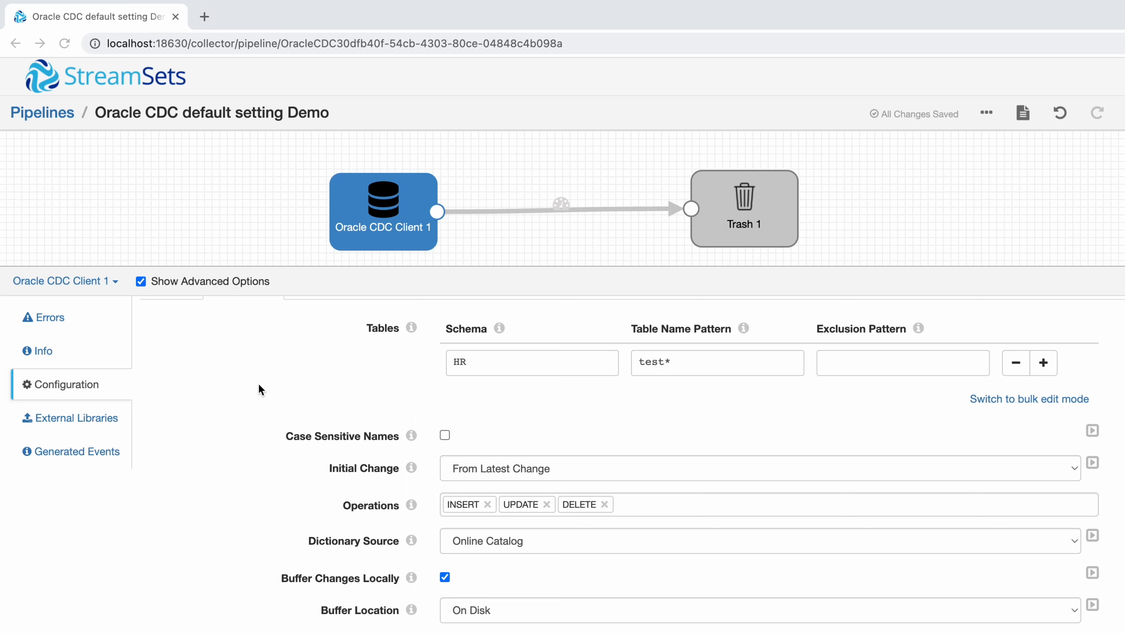
# Step: Set the Table Name Pattern of the HR schema entry to test1
pyautogui.scroll(2, 258, 384)
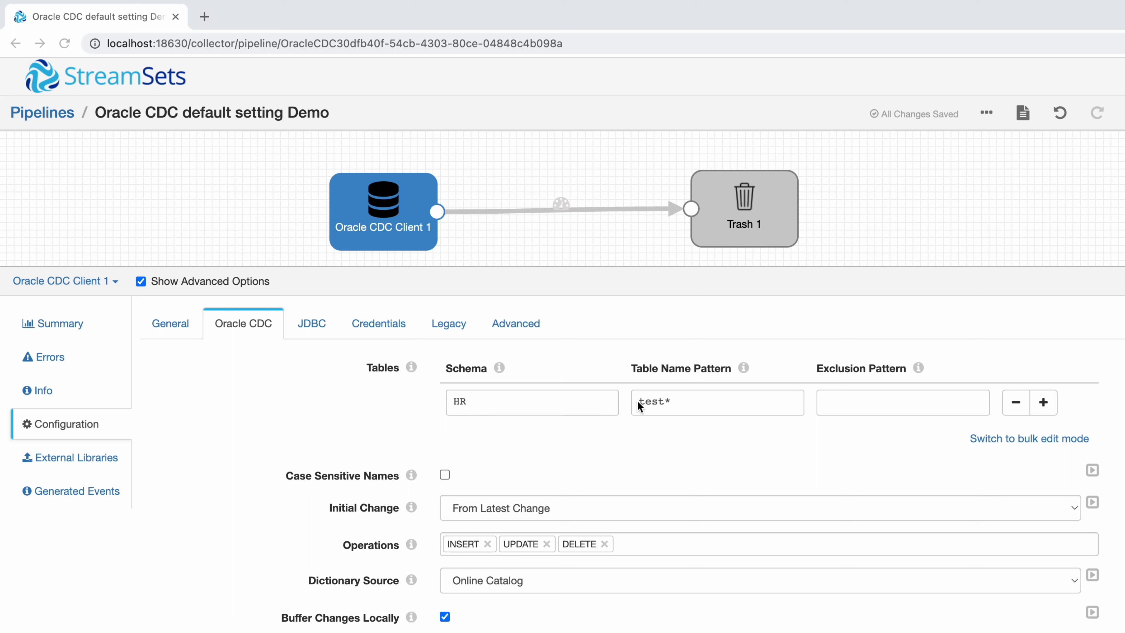
pyautogui.click(678, 401)
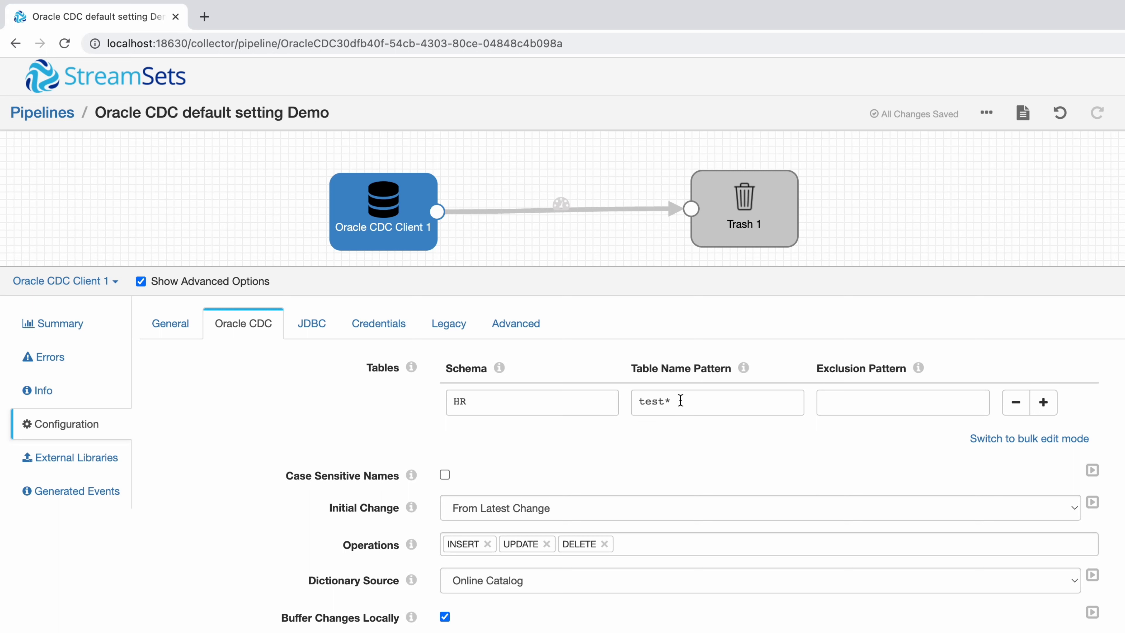
pyautogui.press('BackSpace')
pyautogui.write('1')
# Step: Add a second Tables entry with schema HR and table name pattern test2
pyautogui.click(1051, 404)
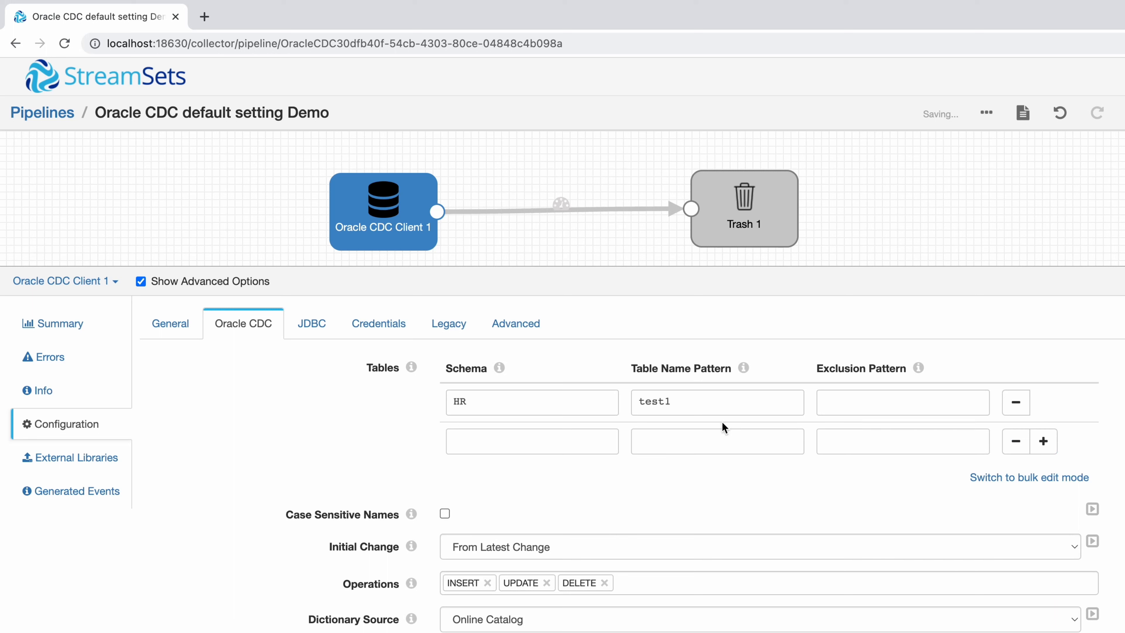
pyautogui.click(682, 441)
pyautogui.write('test2')
pyautogui.click(524, 442)
pyautogui.write('HR')
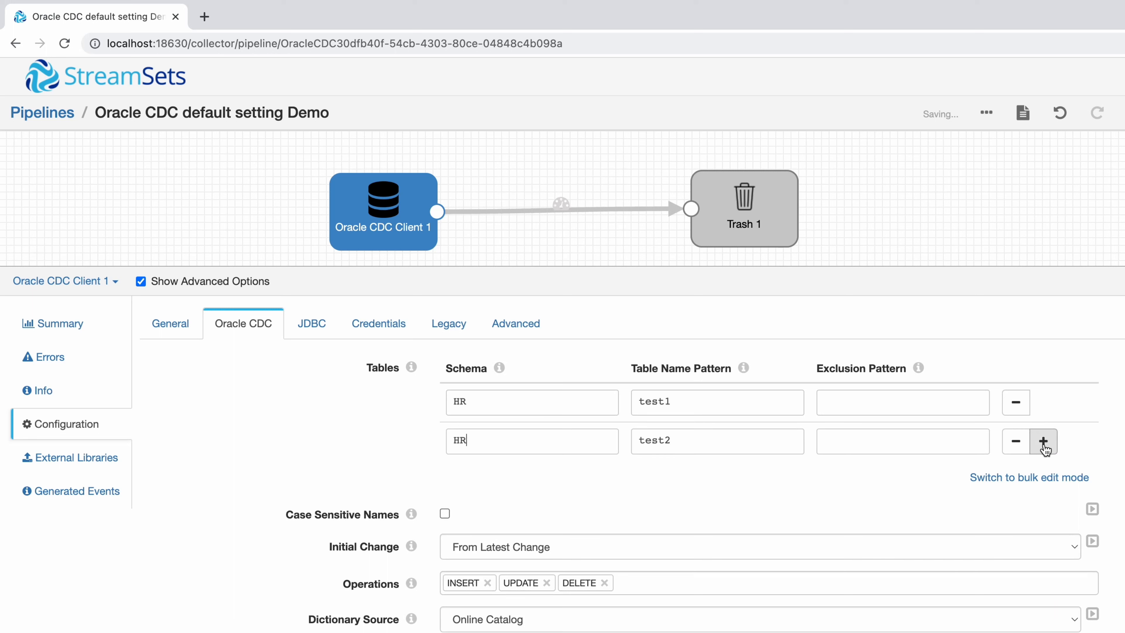
# Step: Add a third Tables entry with schema EMP and table name pattern test3
pyautogui.click(1043, 440)
pyautogui.click(713, 479)
pyautogui.write('test3')
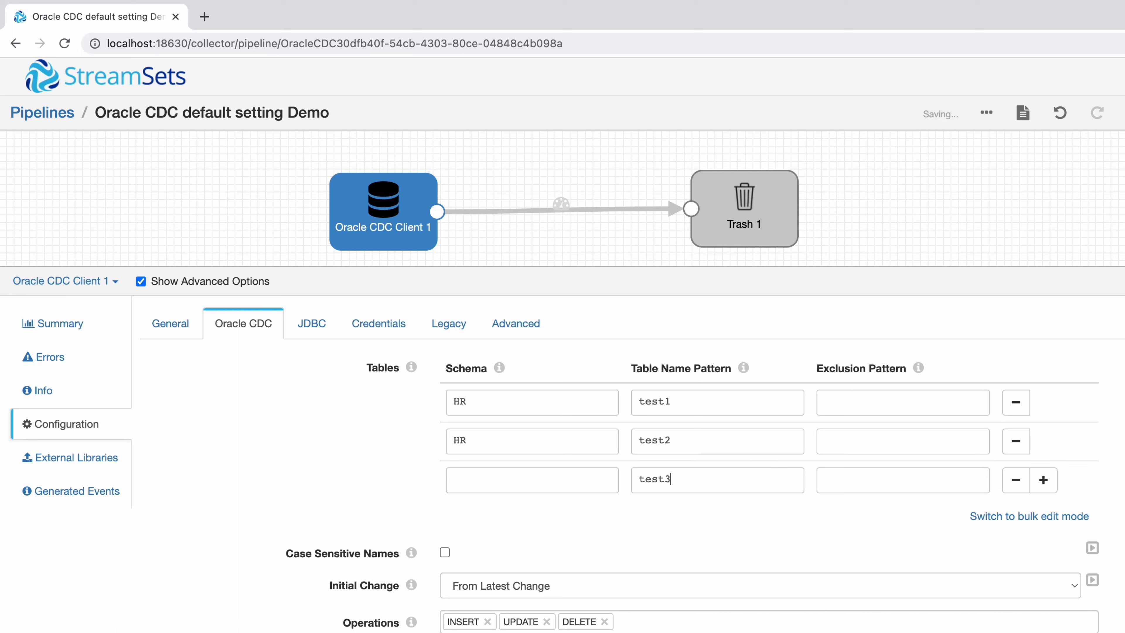
pyautogui.click(526, 478)
pyautogui.write('EMP')
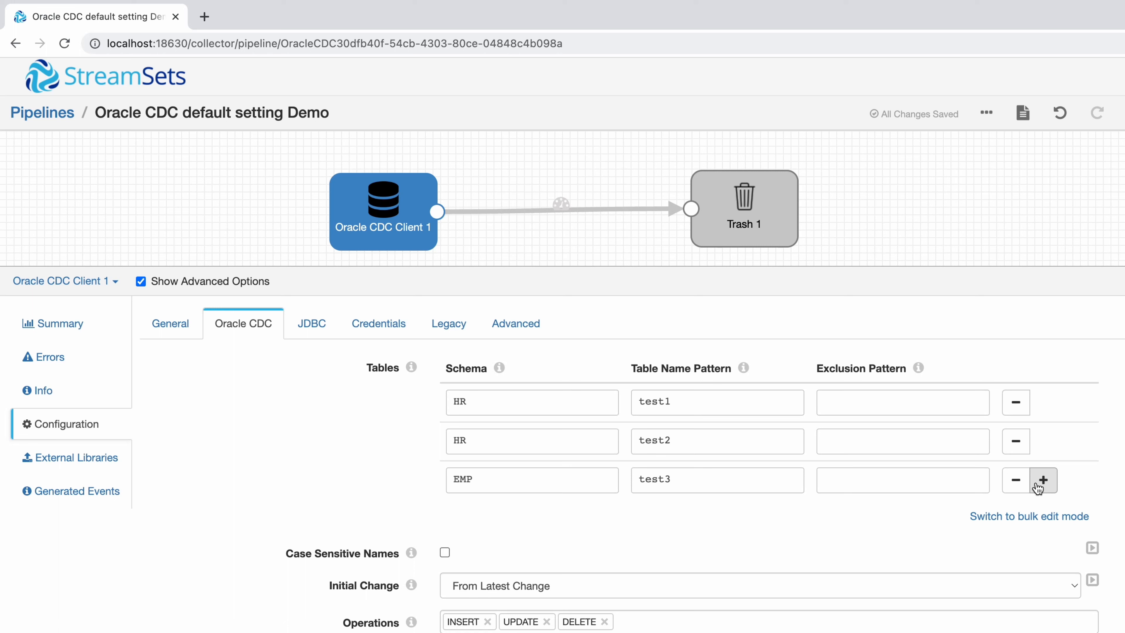
# Step: Remove the test3 and test2 entries from the Tables list
pyautogui.click(1016, 479)
pyautogui.click(1015, 441)
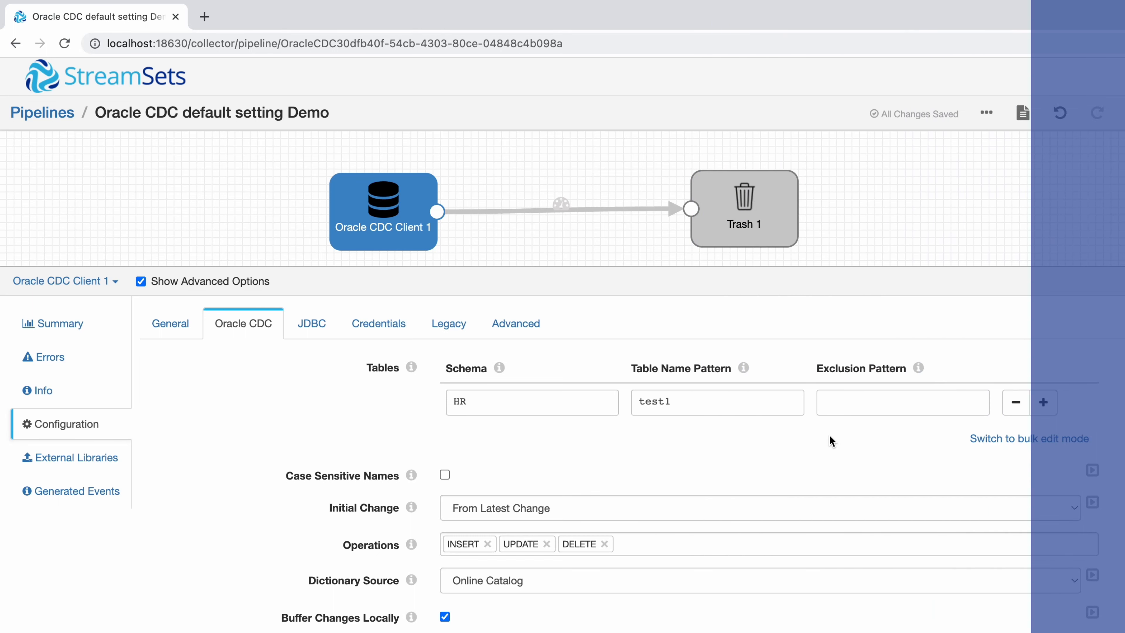
# Step: Set Initial Change to From Date and highlight the Start Date format text
pyautogui.scroll(-3, 831, 441)
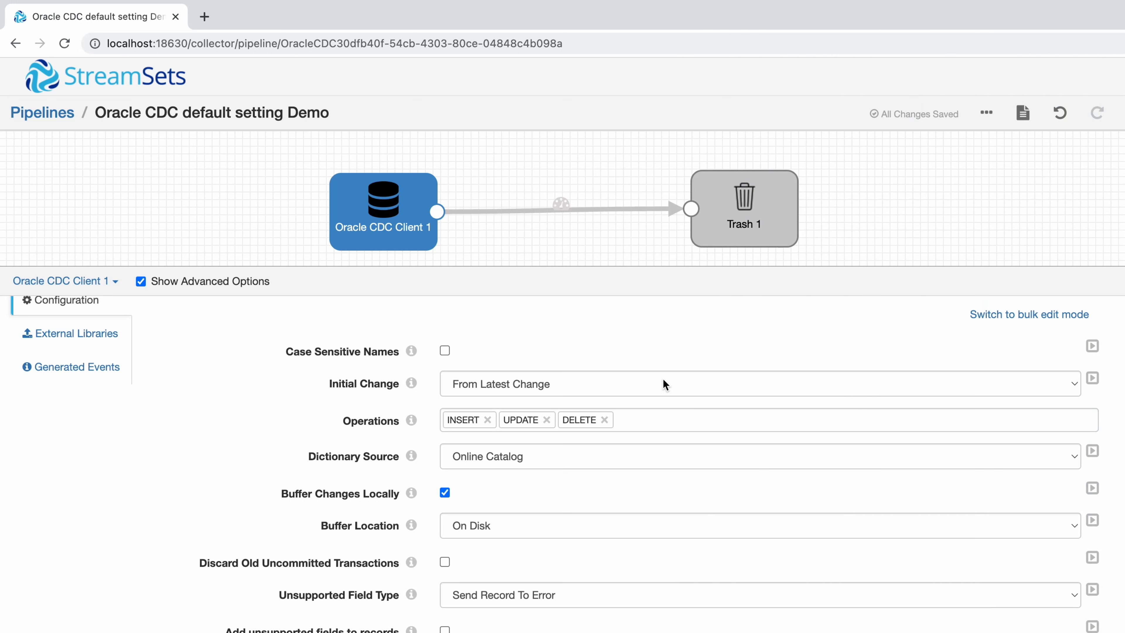
pyautogui.click(645, 384)
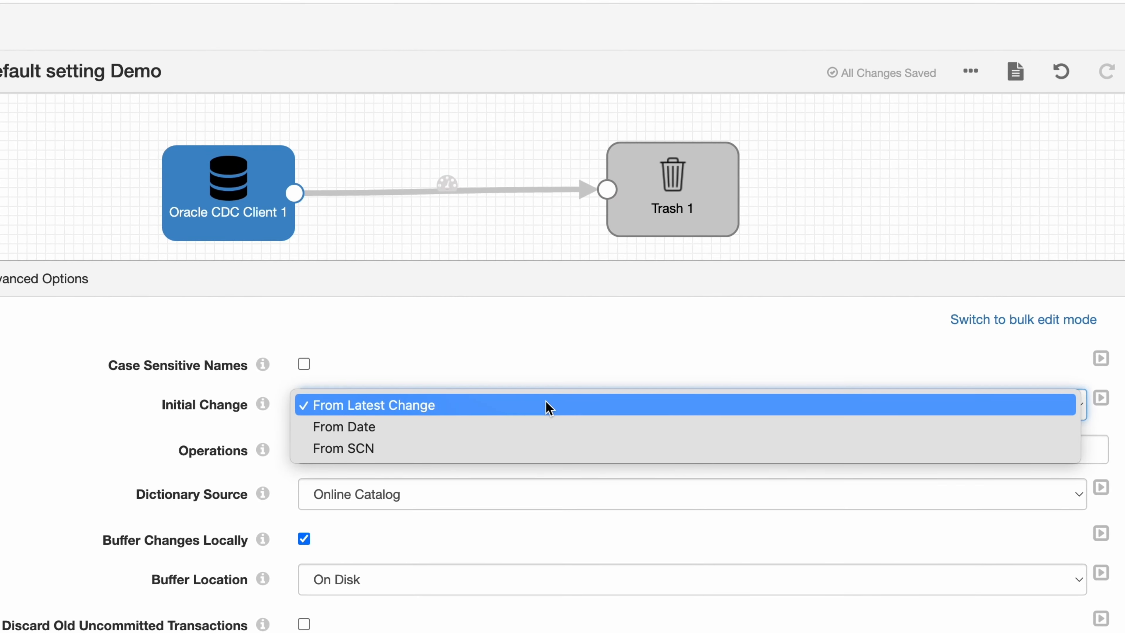
pyautogui.click(510, 434)
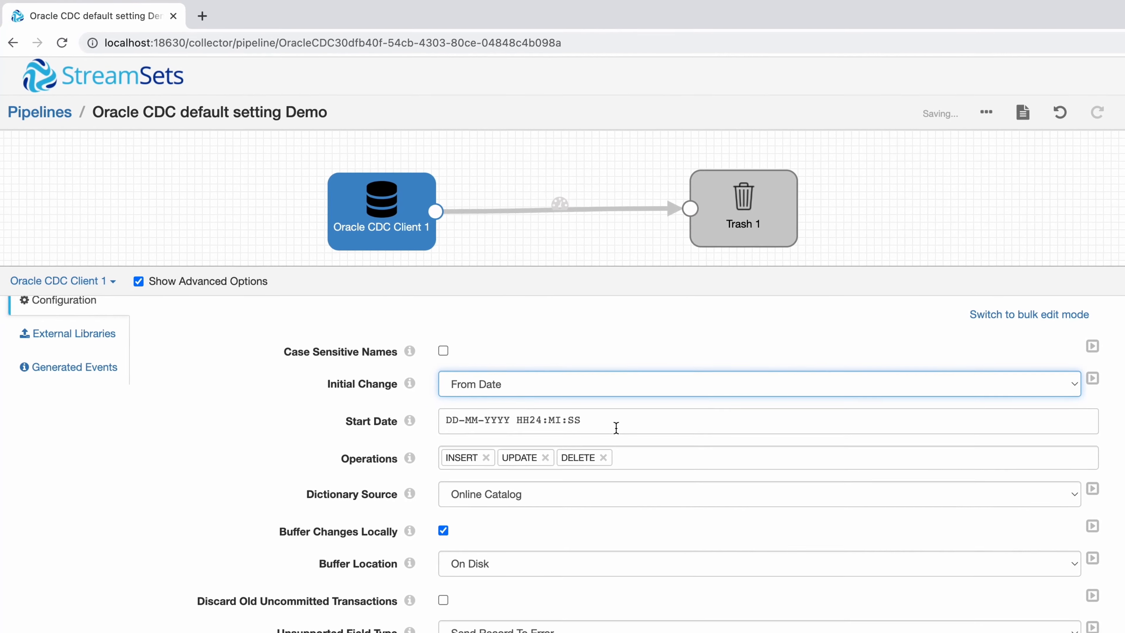
pyautogui.moveTo(516, 458); pyautogui.dragTo(307, 447)
# Step: Set Initial Change to From SCN and highlight the Start SCN value
pyautogui.click(585, 384)
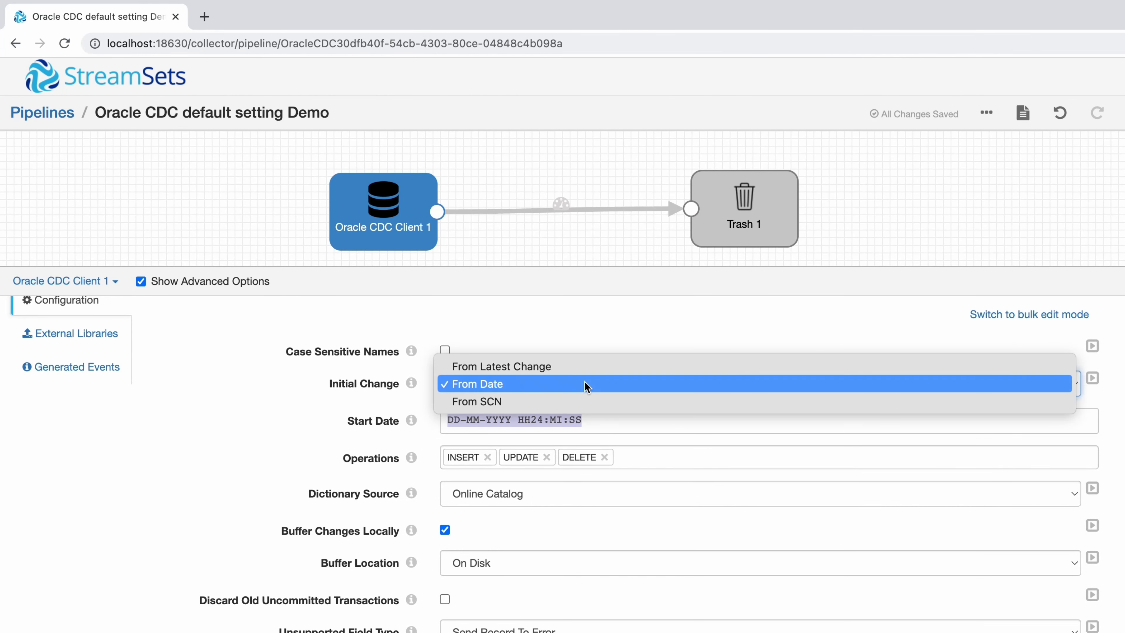
pyautogui.click(549, 403)
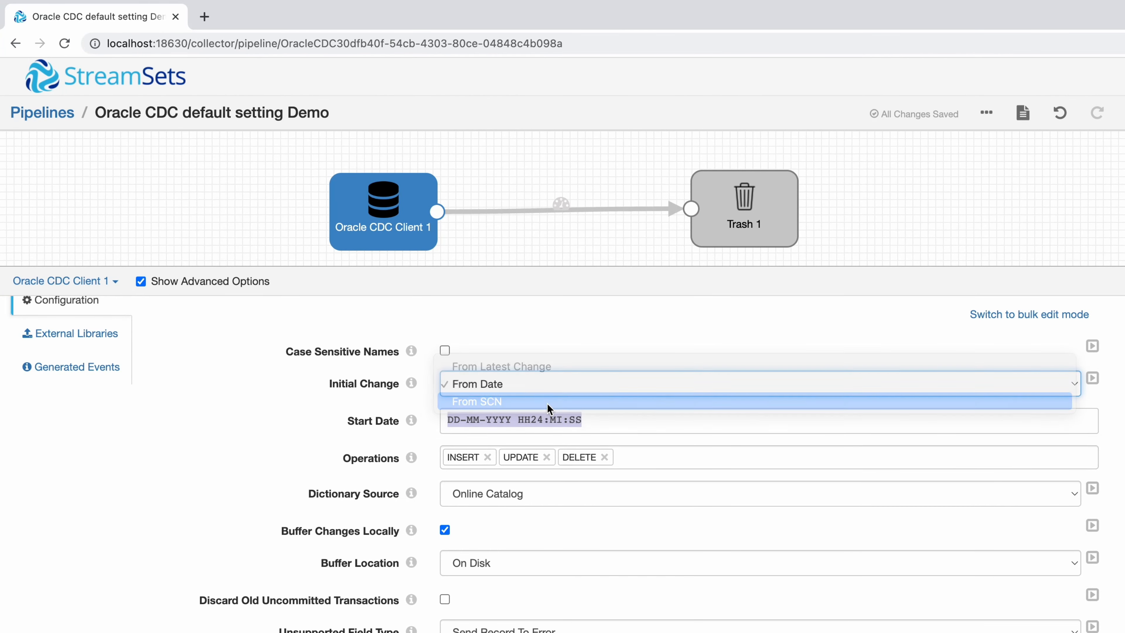
pyautogui.moveTo(537, 424); pyautogui.dragTo(438, 423)
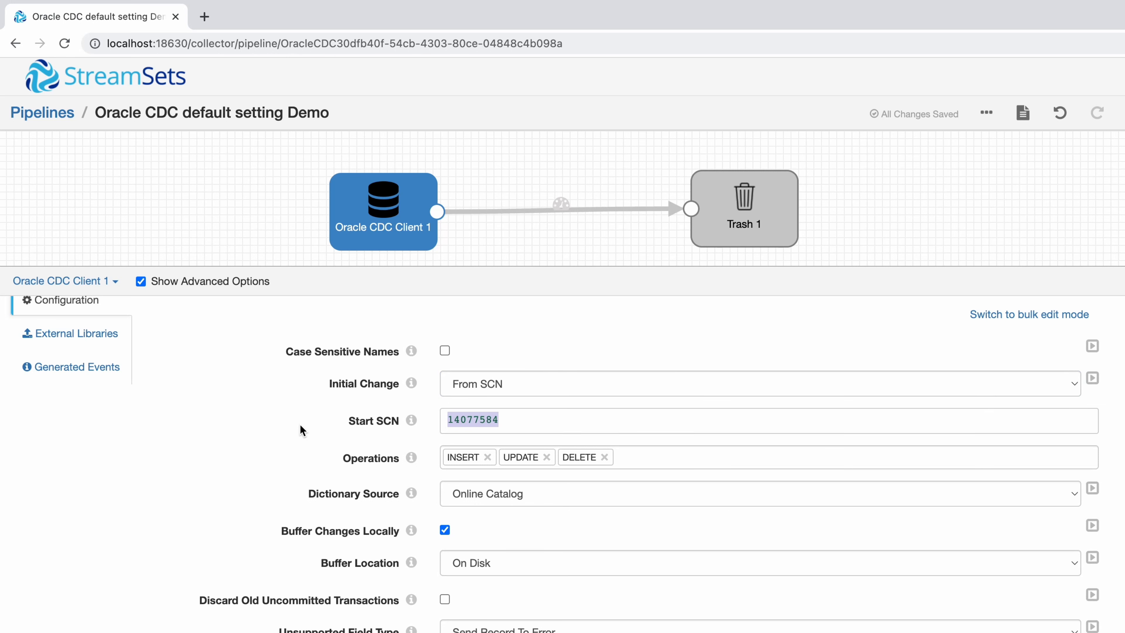
# Step: Review the Dictionary Source options and set it to Redo Logs
pyautogui.scroll(-2, 300, 423)
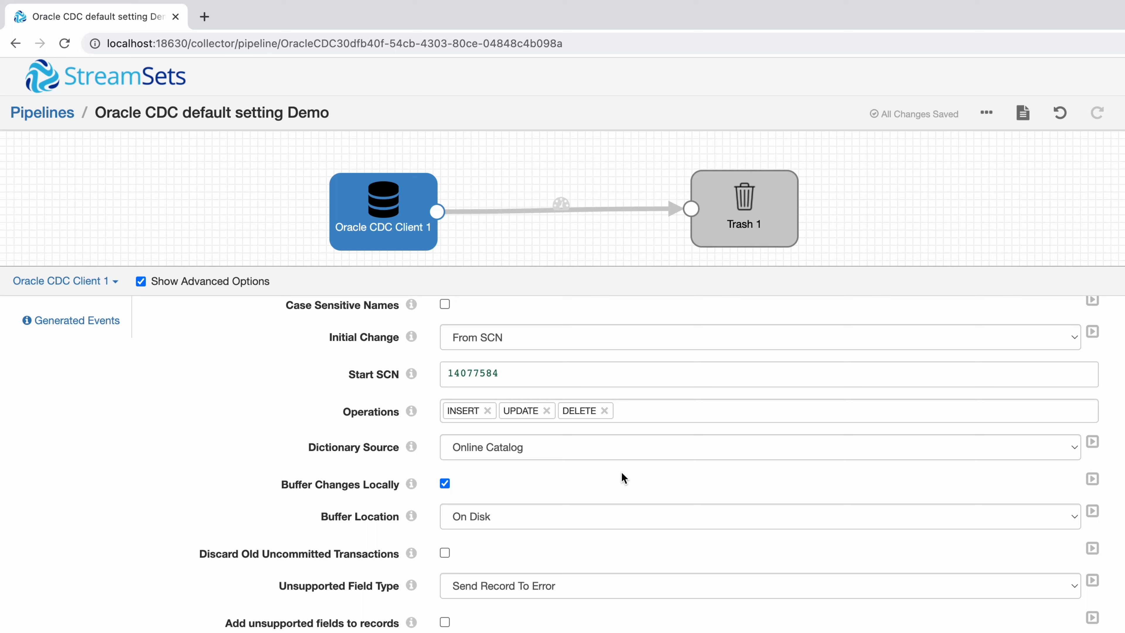
pyautogui.click(572, 446)
pyautogui.click(571, 445)
pyautogui.click(572, 445)
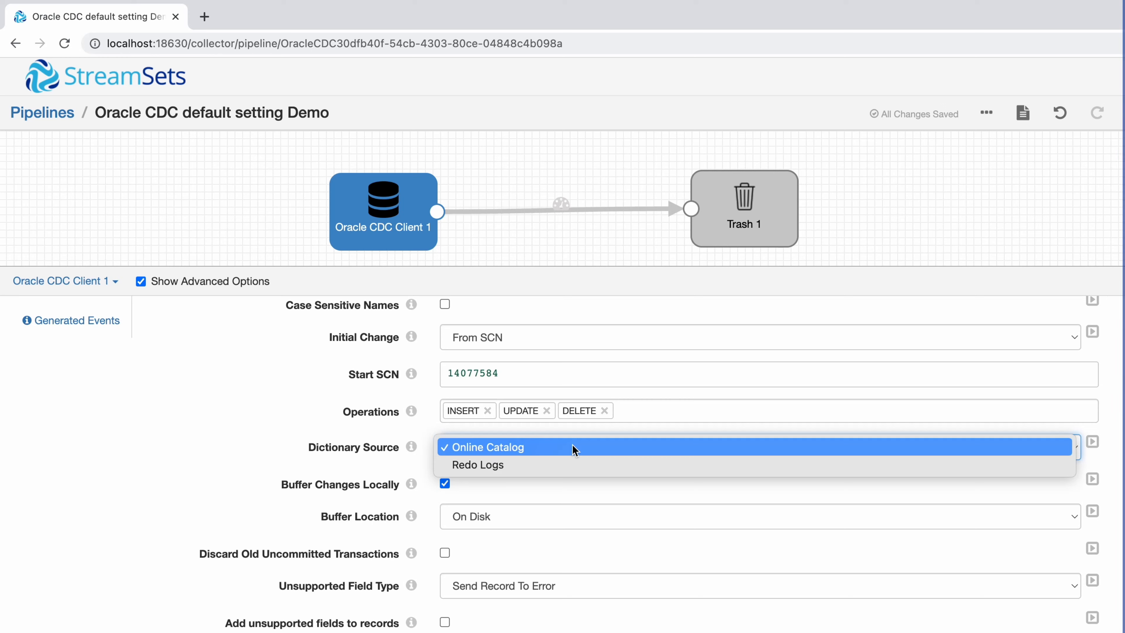
pyautogui.click(555, 448)
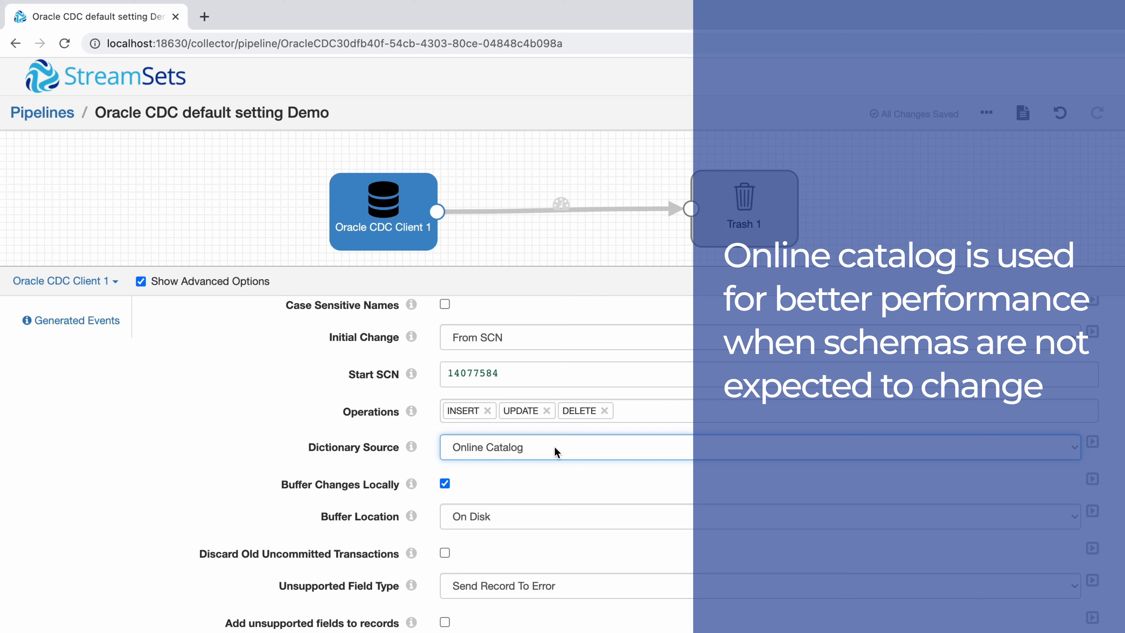
pyautogui.click(554, 449)
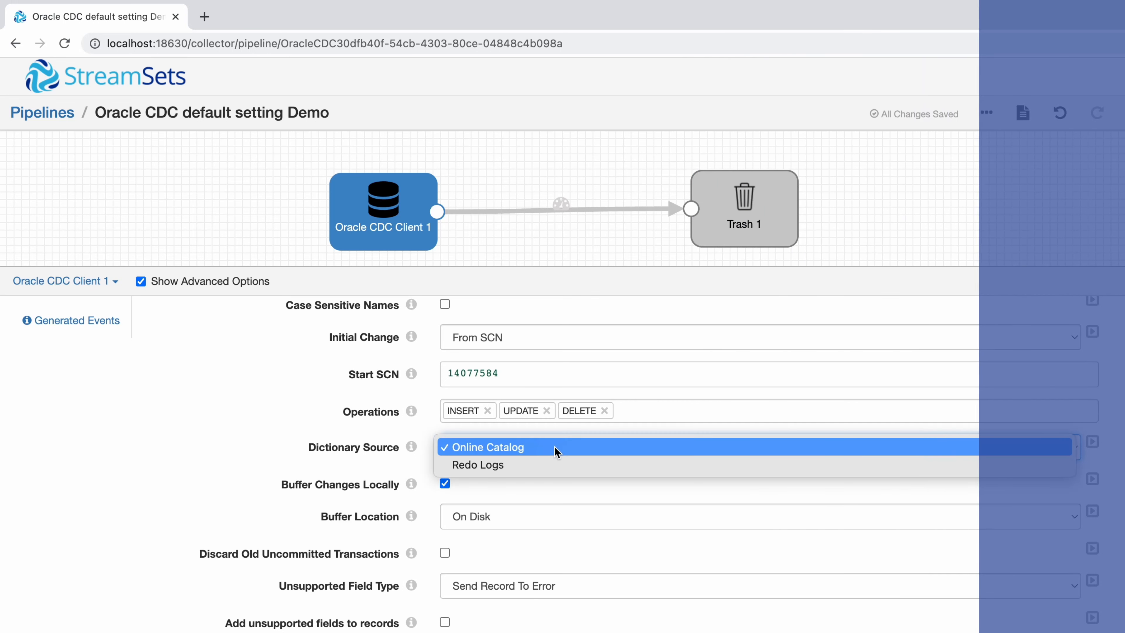
pyautogui.click(547, 465)
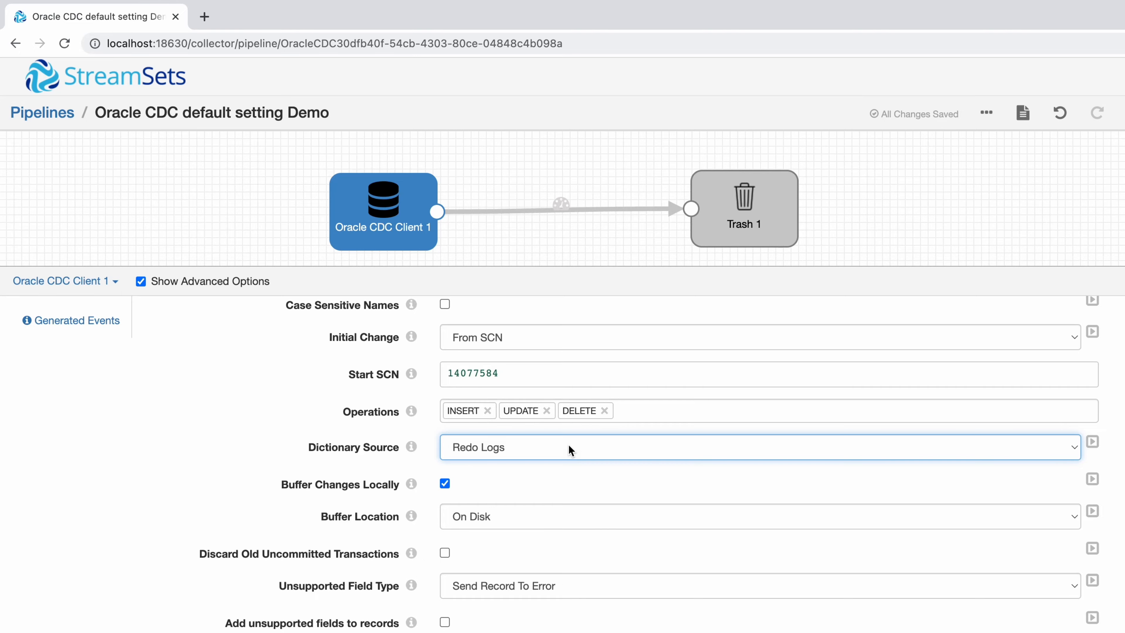
# Step: Switch the Dictionary Source back to Online Catalog
pyautogui.click(568, 445)
pyautogui.click(557, 428)
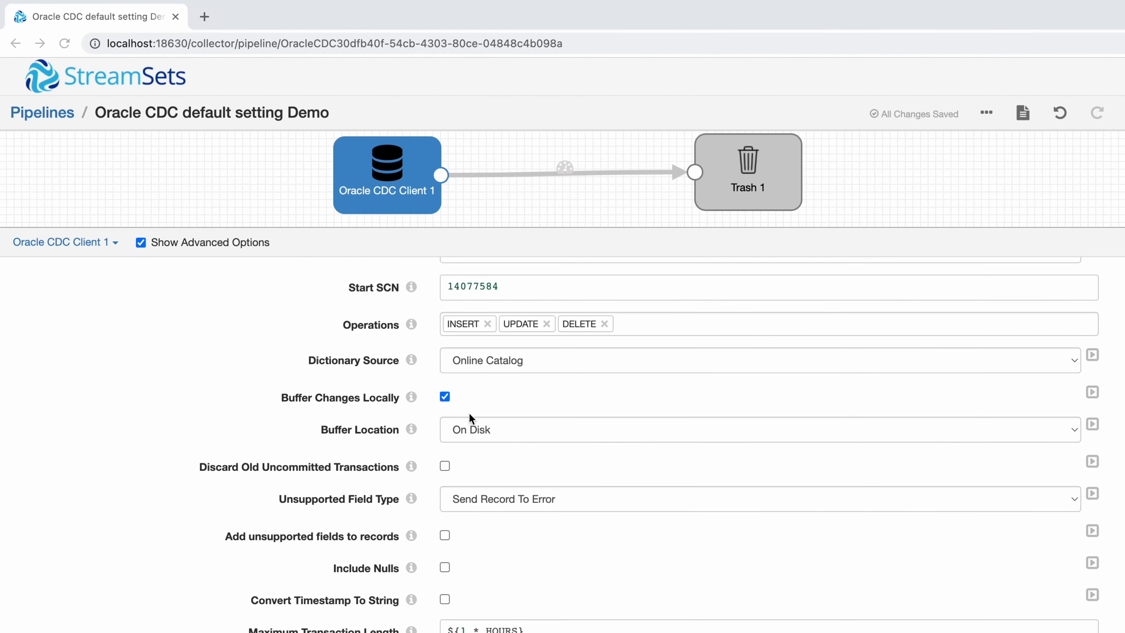
# Step: Set the Buffer Location for locally buffered changes to In Memory
pyautogui.click(502, 429)
pyautogui.click(550, 414)
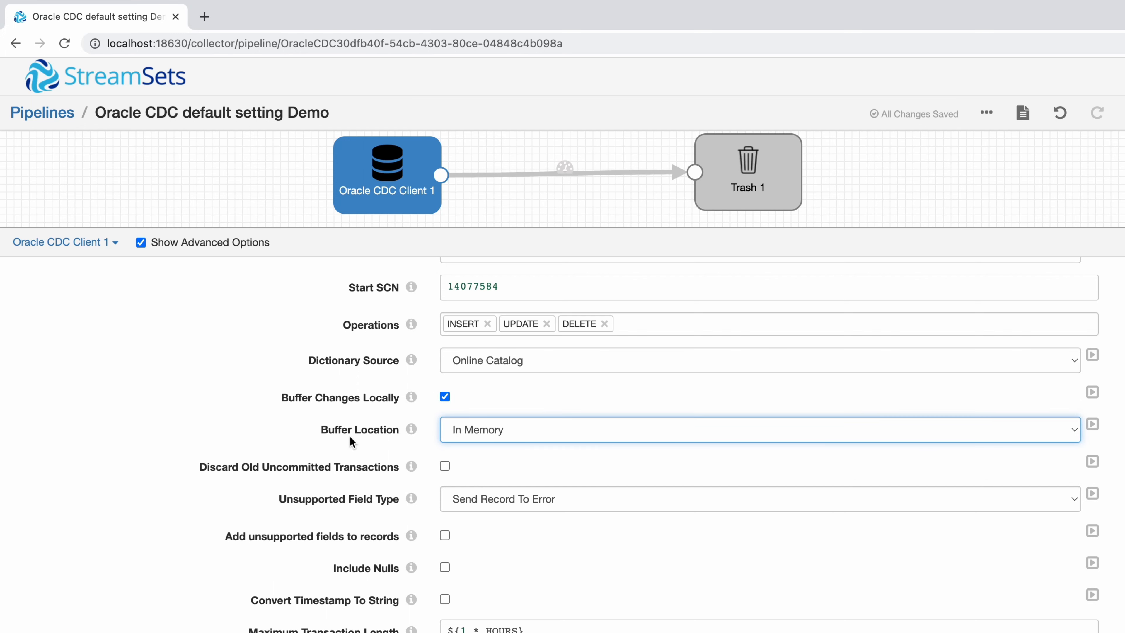
pyautogui.click(518, 429)
pyautogui.click(522, 445)
pyautogui.click(505, 433)
# Step: Set the Maximum Transaction Length to ${5 * MINUTES} and the number in the LogMiner Session Window to 1
pyautogui.scroll(-2, 428, 537)
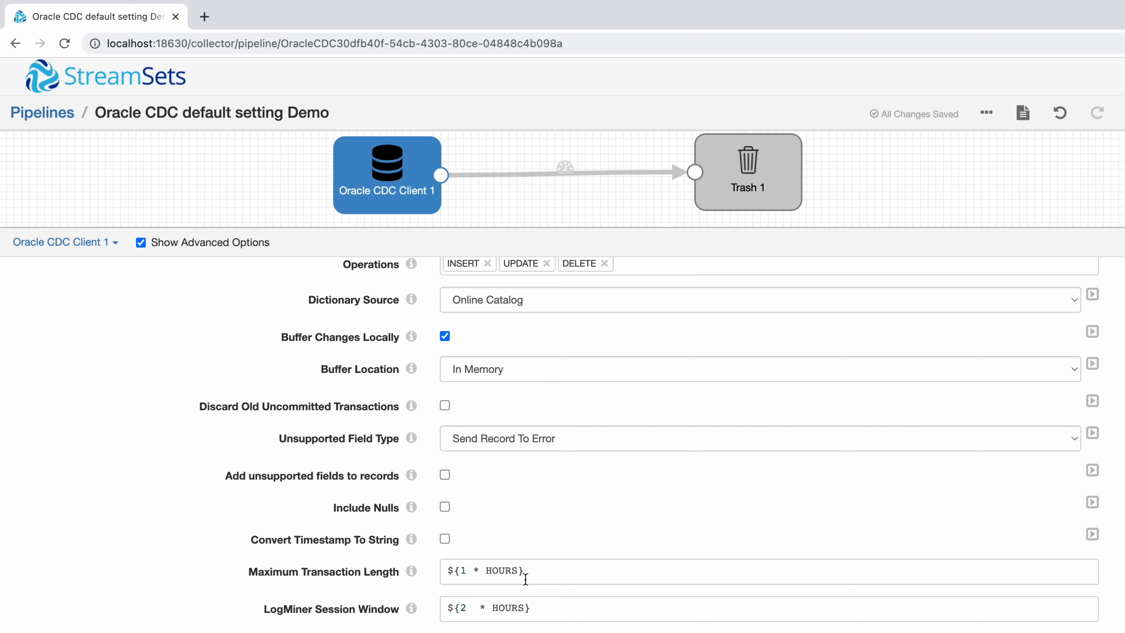
pyautogui.press('BackSpace')
pyautogui.write('5')
pyautogui.doubleClick(464, 608)
pyautogui.write('1')
pyautogui.doubleClick(504, 570)
pyautogui.write('Minu')
pyautogui.click(519, 593)
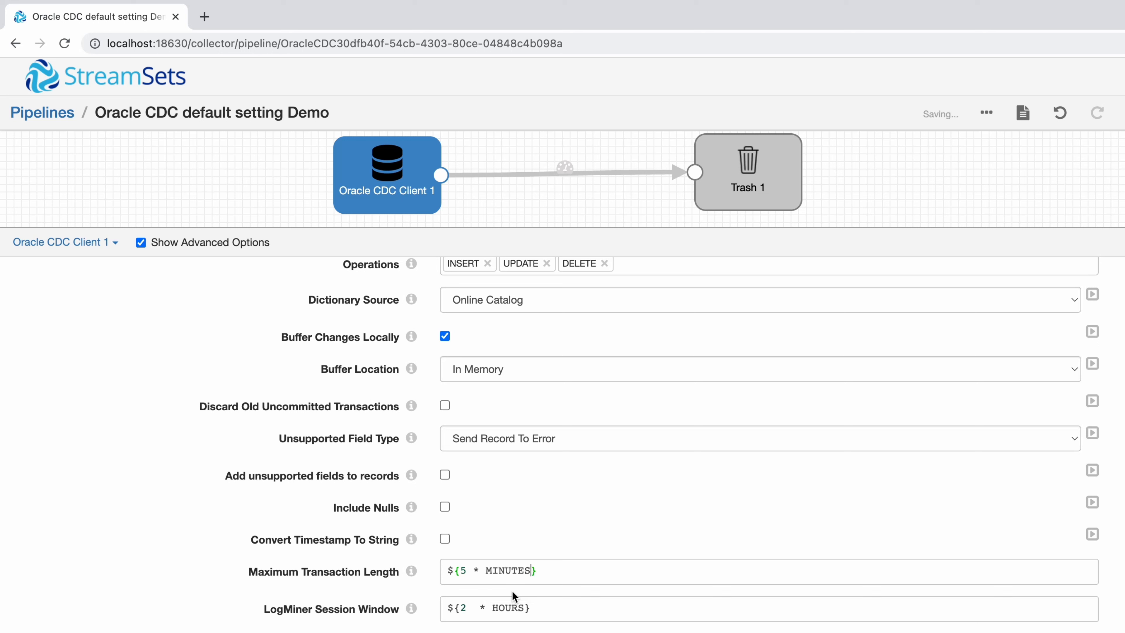
# Step: Set the LogMiner Session Window to ${10 * MINUTES}
pyautogui.doubleClick(508, 609)
pyautogui.write('Minu')
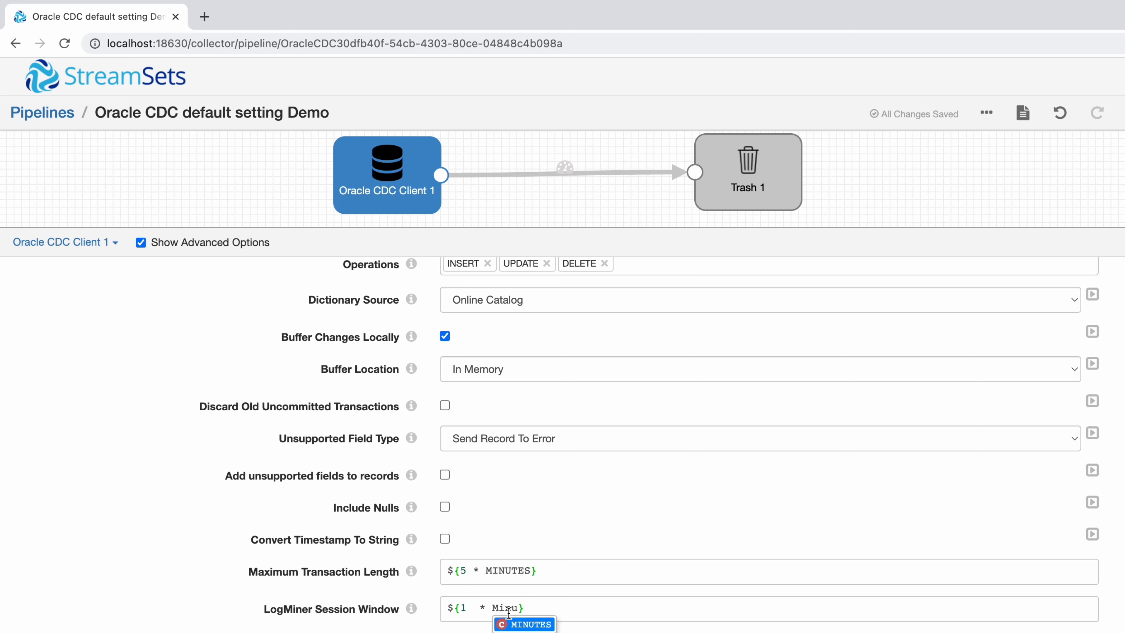
pyautogui.click(533, 625)
pyautogui.click(462, 607)
pyautogui.write('0')
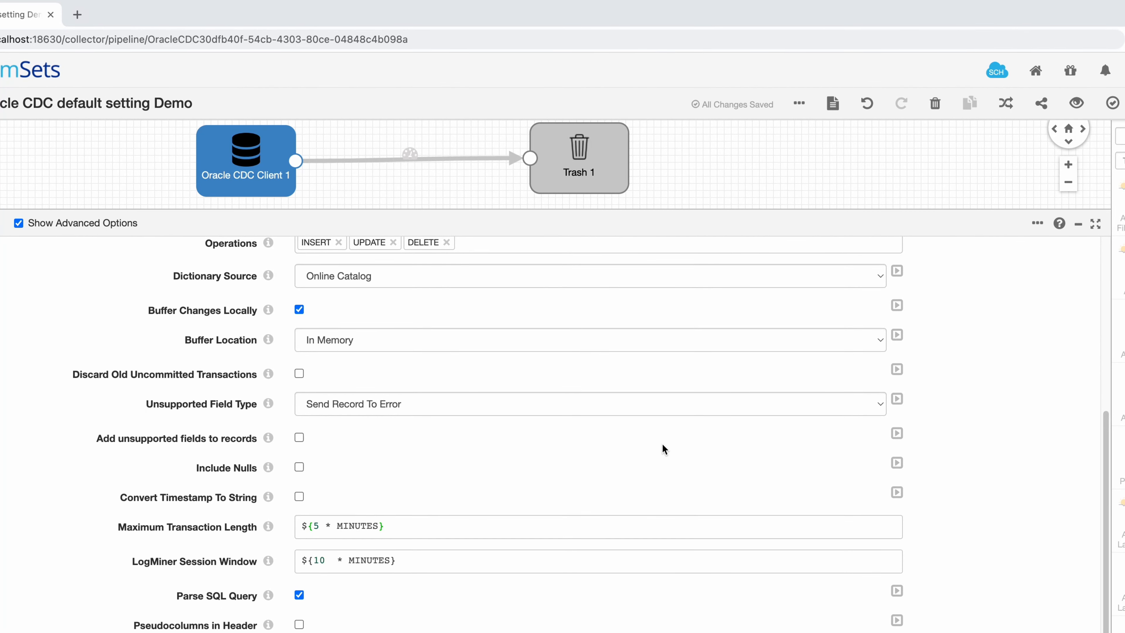
# Step: Examine the PEG parser and parsing thread pool options in the origin's Advanced settings
pyautogui.scroll(6, 615, 437)
pyautogui.click(365, 262)
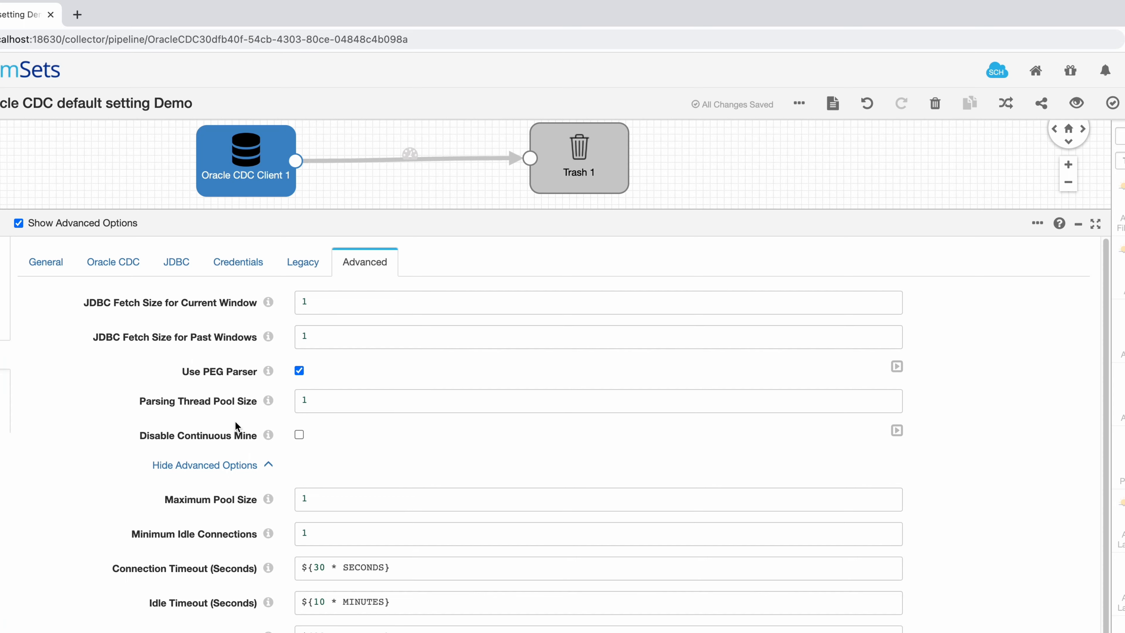
# Step: Turn off Parse SQL Query in the Oracle CDC settings and check its effect on the Advanced settings
pyautogui.click(116, 264)
pyautogui.scroll(-6, 263, 491)
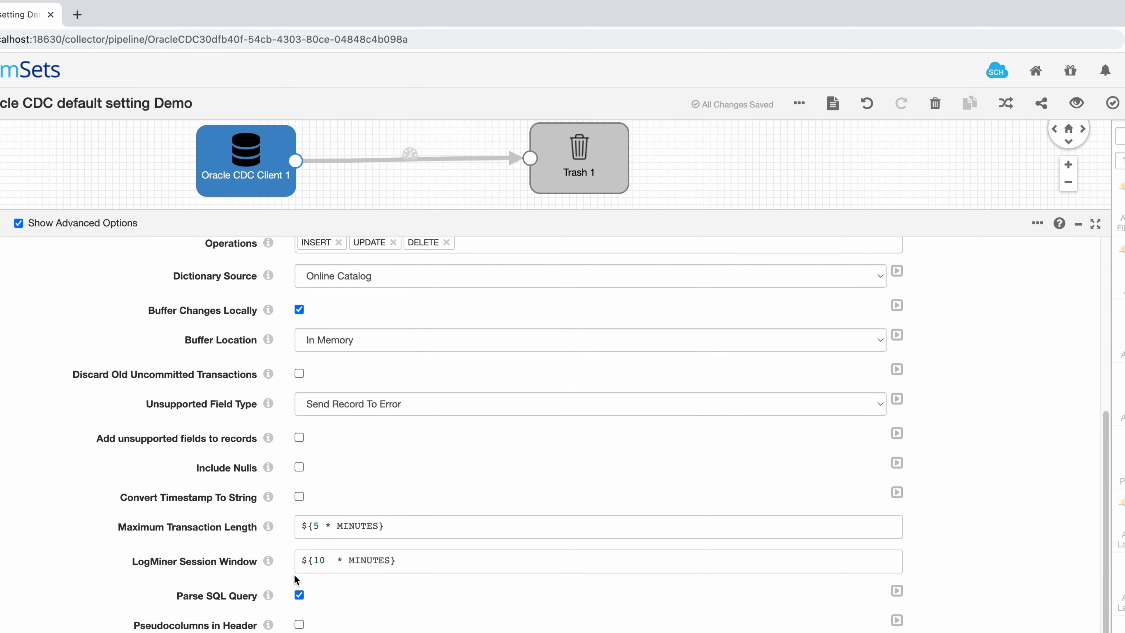
pyautogui.click(298, 596)
pyautogui.scroll(6, 329, 419)
pyautogui.click(364, 262)
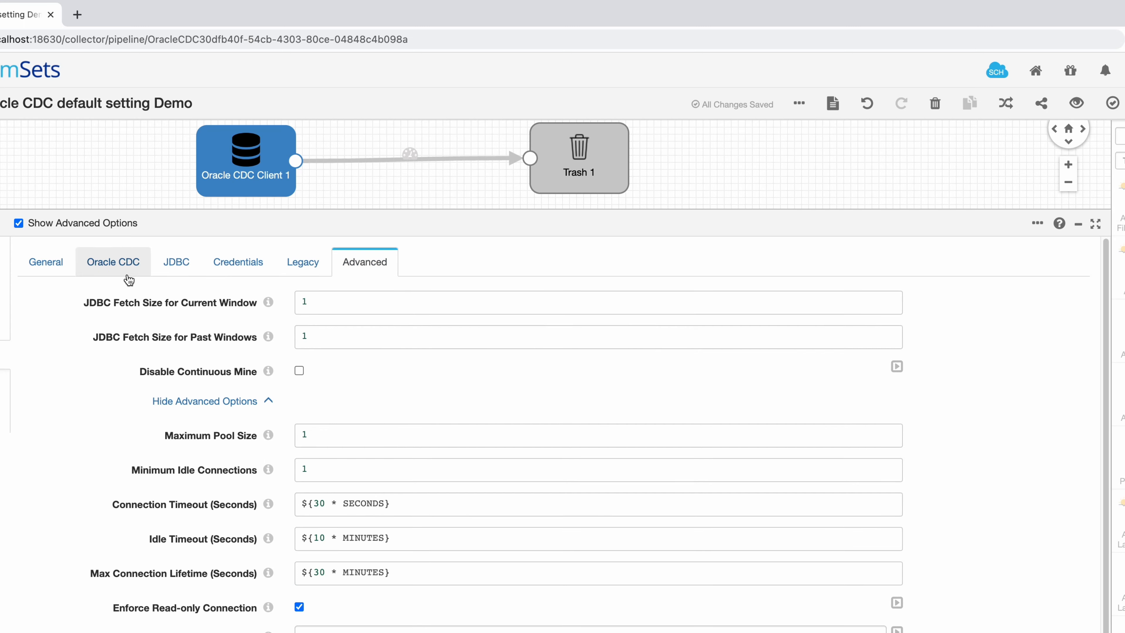
# Step: Turn Parse SQL Query back on in the Oracle CDC settings
pyautogui.click(114, 263)
pyautogui.scroll(-3, 158, 552)
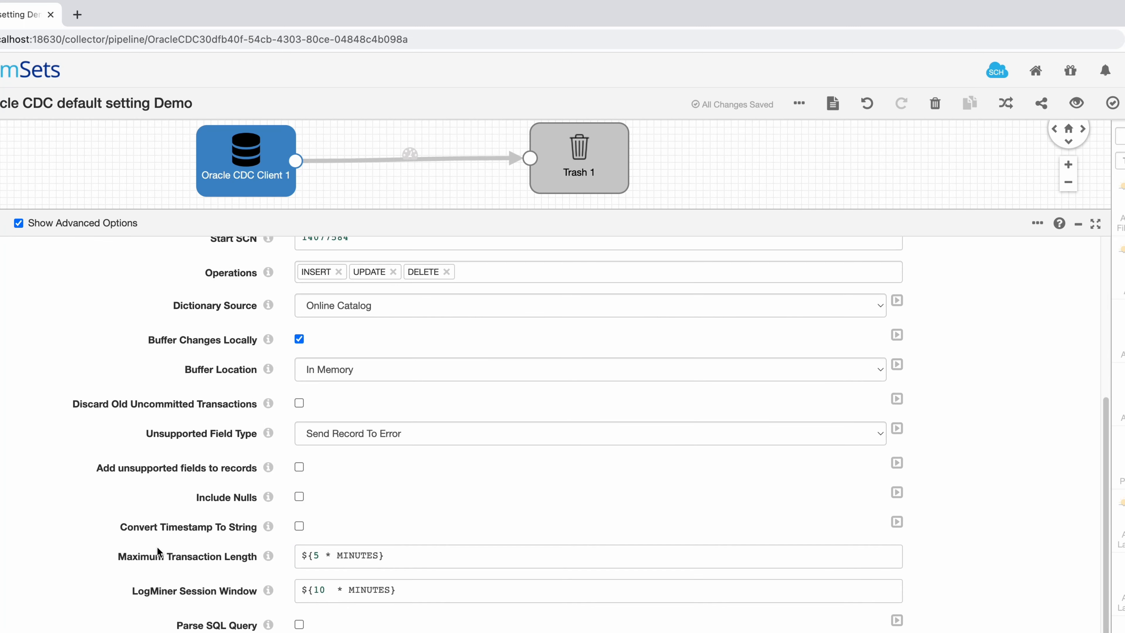
pyautogui.click(299, 624)
# Step: Set the Parsing Thread Pool Size to 10 in the Advanced settings
pyautogui.scroll(5, 386, 239)
pyautogui.click(376, 262)
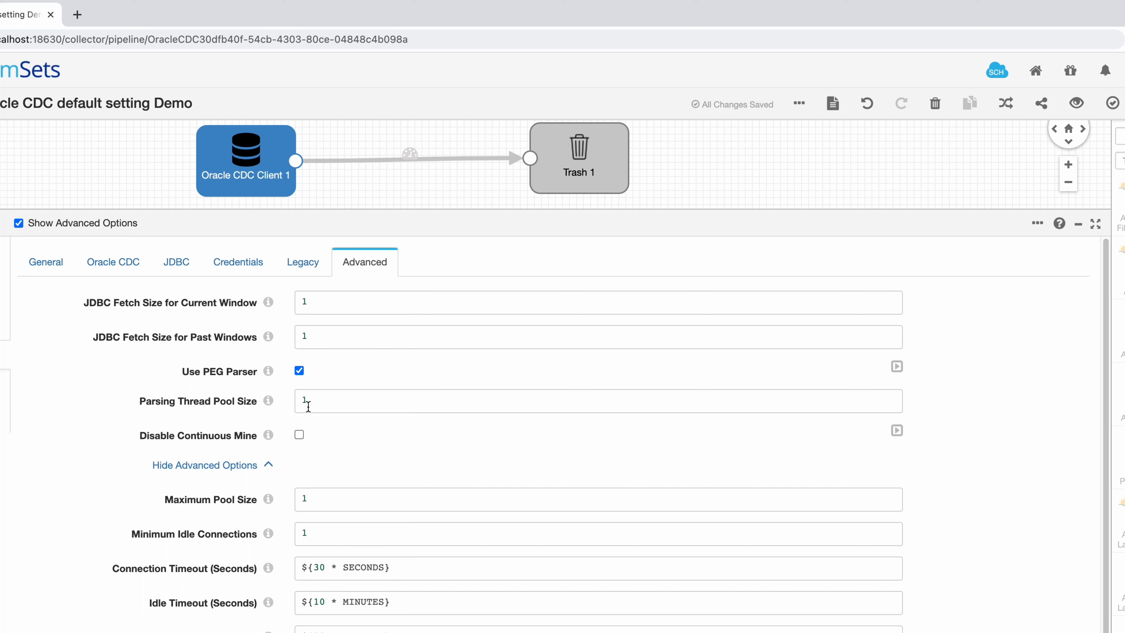
pyautogui.moveTo(320, 401); pyautogui.dragTo(299, 405)
pyautogui.press('BackSpace')
pyautogui.write('10')
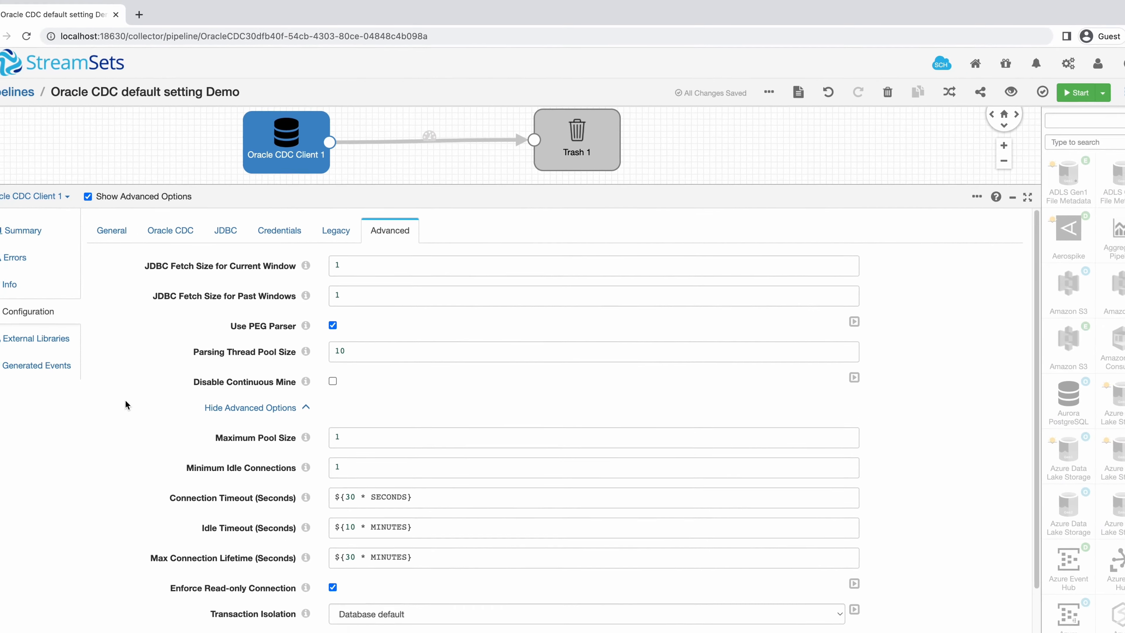
# Step: Read the help for DB Time Zone in the Oracle CDC settings and open its list of time zones
pyautogui.click(185, 224)
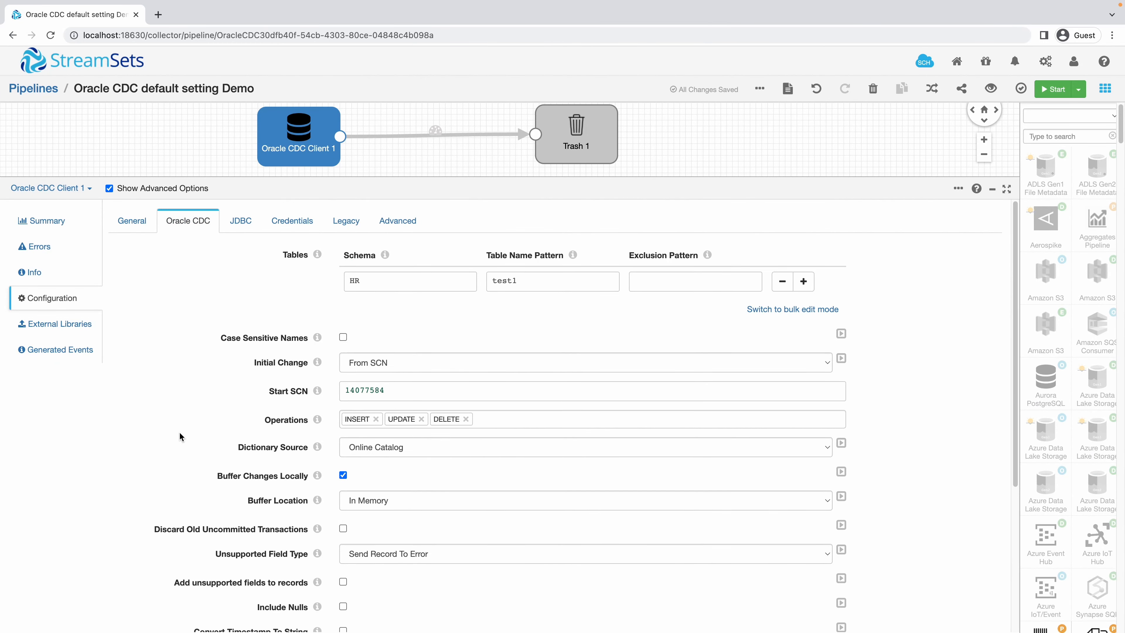
pyautogui.scroll(-2, 181, 436)
pyautogui.scroll(-3, 179, 436)
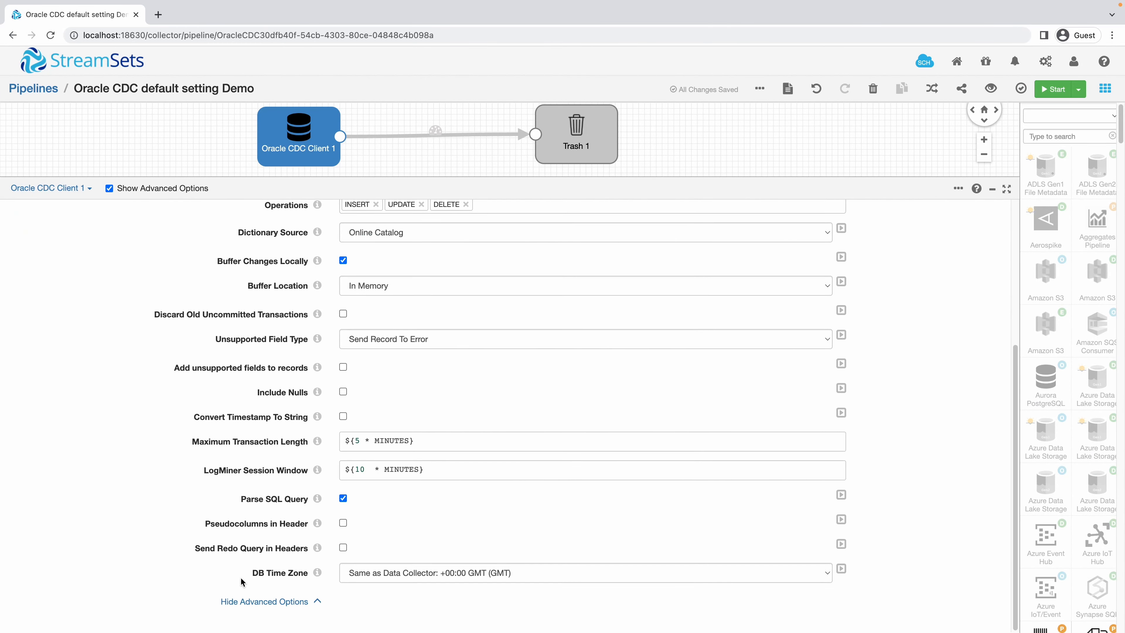
pyautogui.moveTo(246, 576); pyautogui.dragTo(313, 572)
pyautogui.moveTo(314, 573)
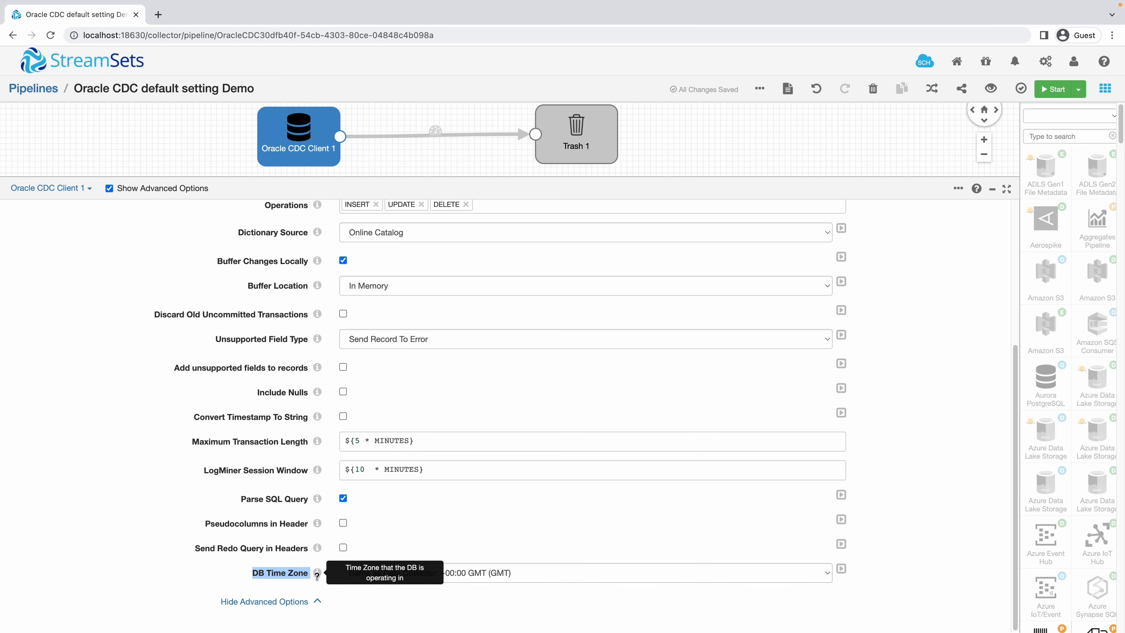
pyautogui.click(435, 622)
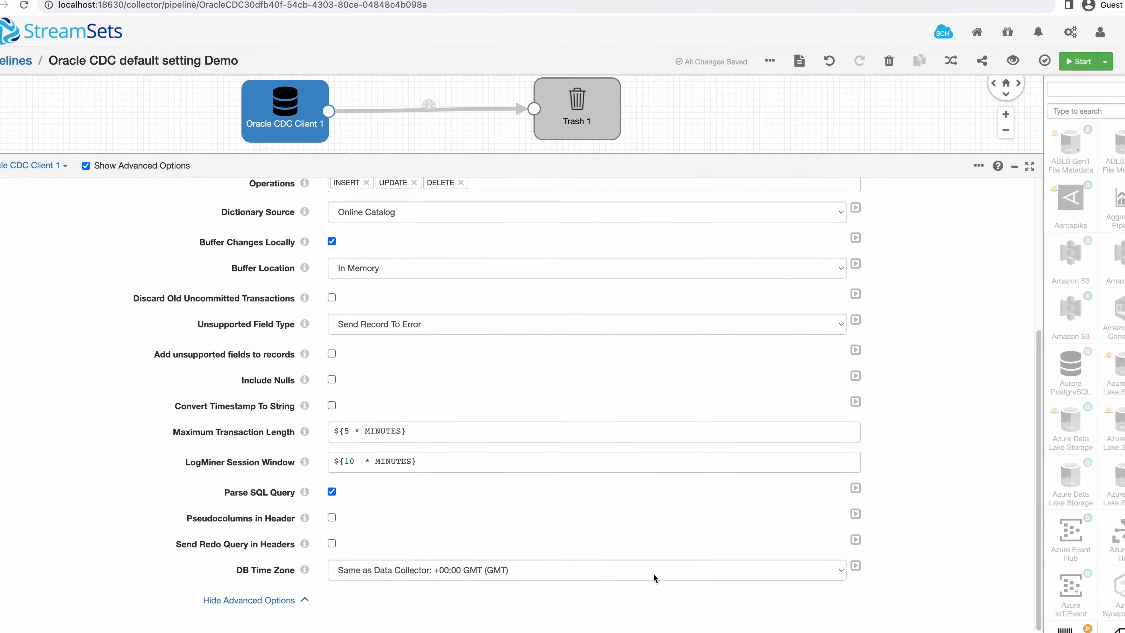
pyautogui.click(673, 559)
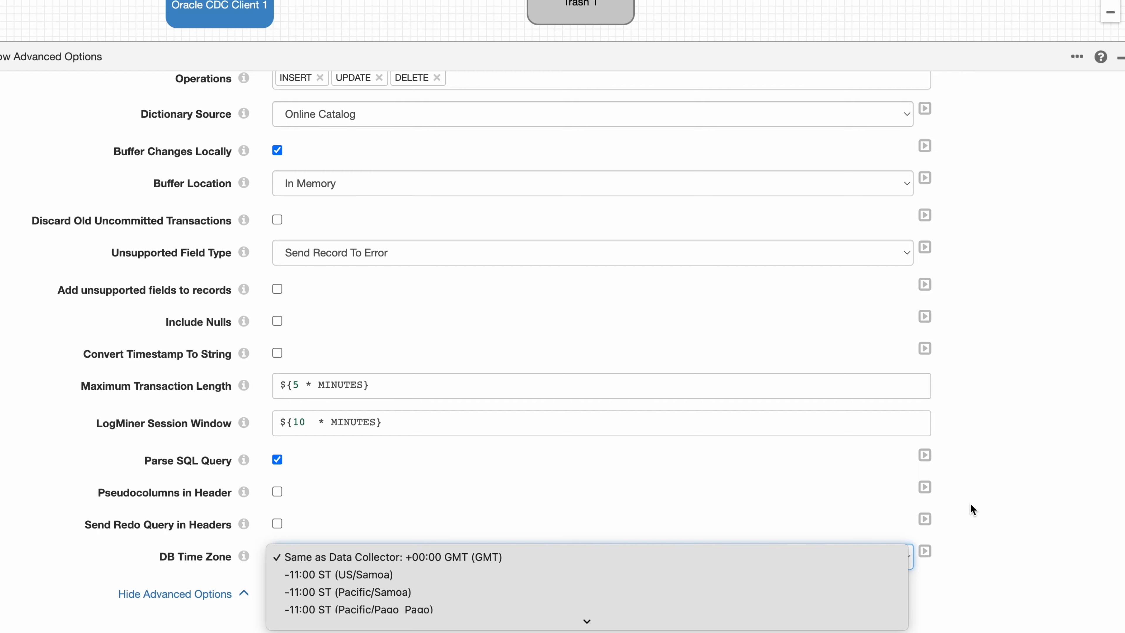
# Step: Look through the available DB Time Zone options and close the list, keeping the same time zone as Data Collector
pyautogui.scroll(-10, 752, 582)
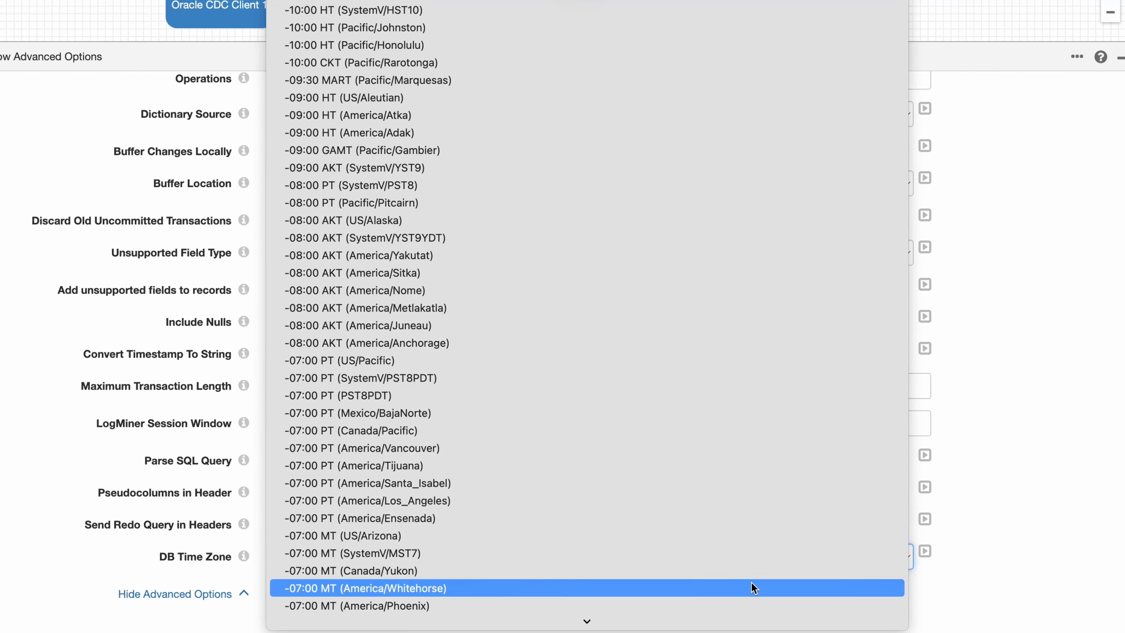
pyautogui.click(1079, 505)
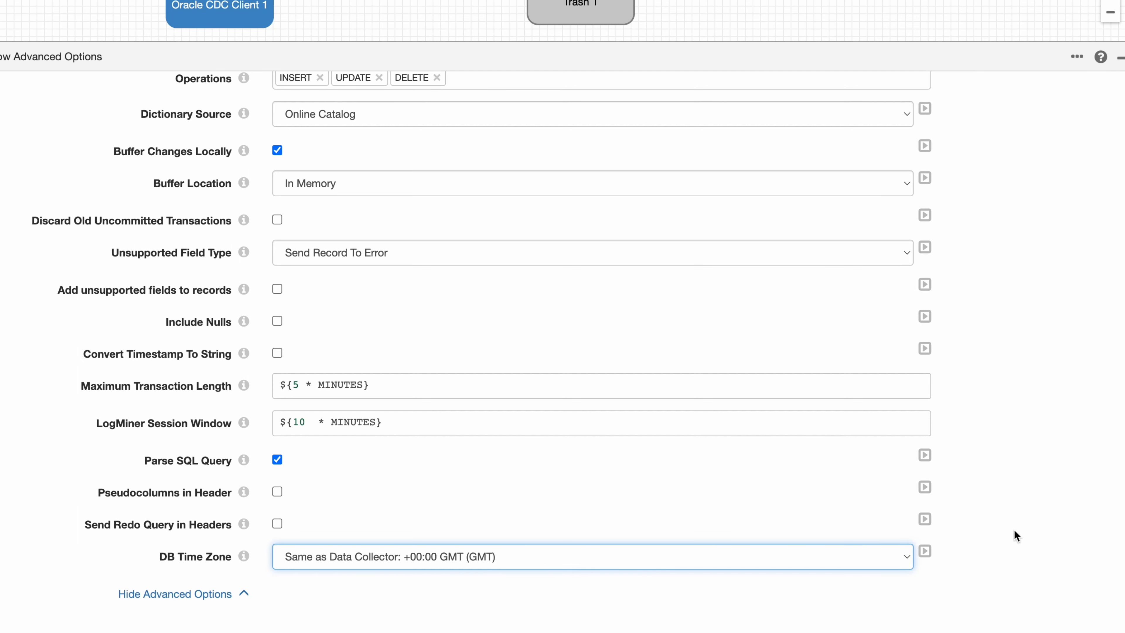
# Step: In the origin's JDBC settings, set the Max Batch Size to 10000 records and the Batch Wait Time to 30 seconds
pyautogui.scroll(6, 551, 514)
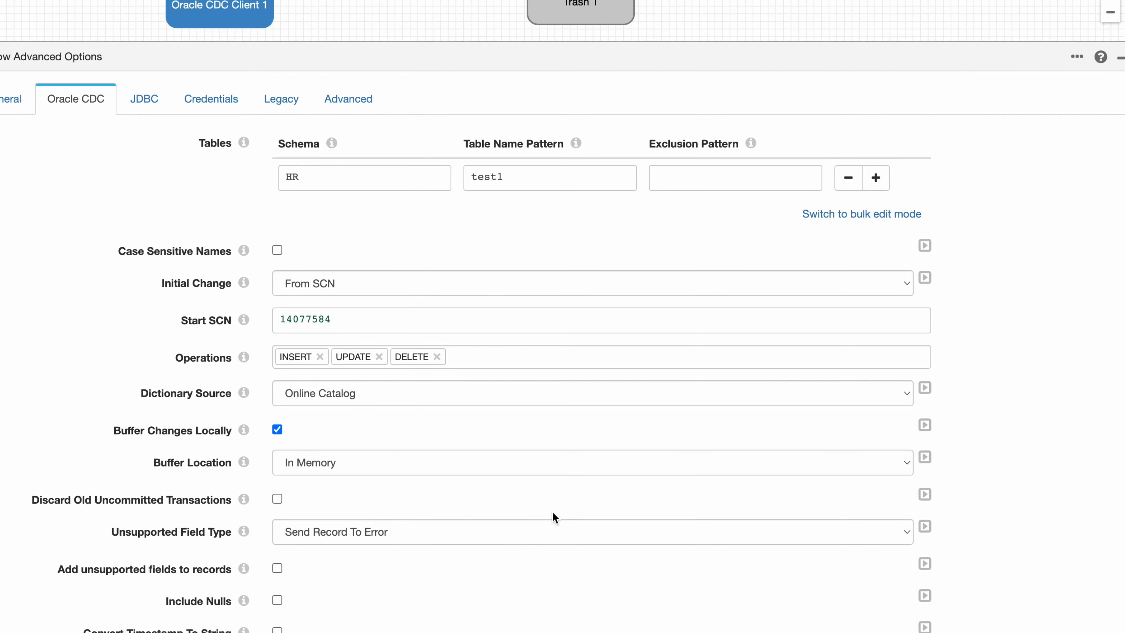
pyautogui.click(158, 113)
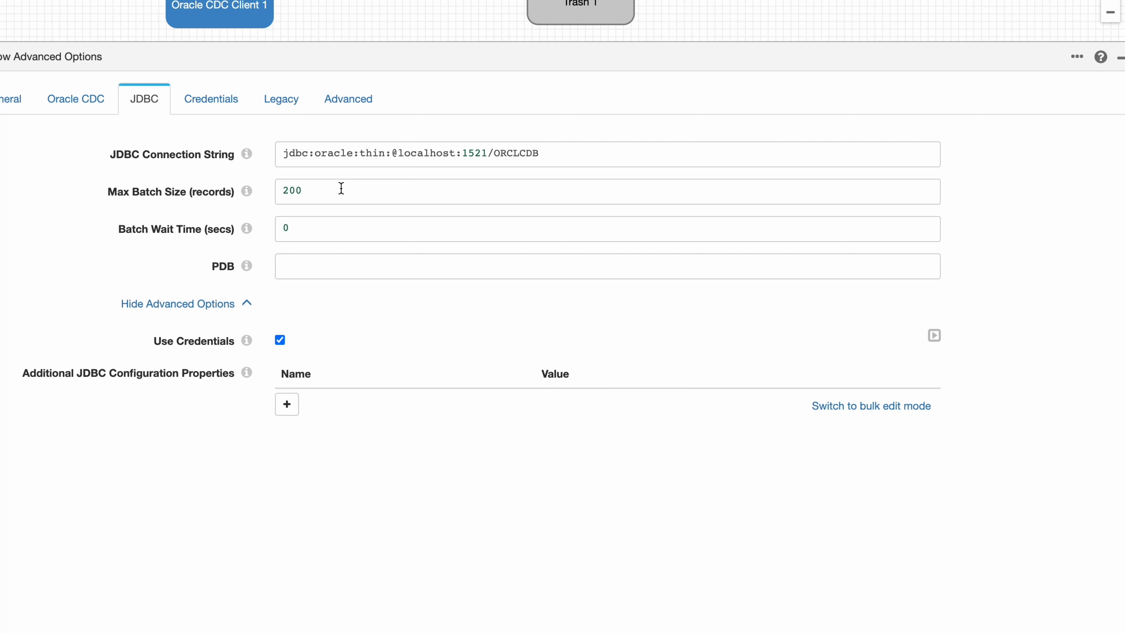
pyautogui.doubleClick(328, 188)
pyautogui.write('10000')
pyautogui.moveTo(326, 226); pyautogui.dragTo(270, 229)
pyautogui.write('5')
pyautogui.press('BackSpace')
pyautogui.write('30')
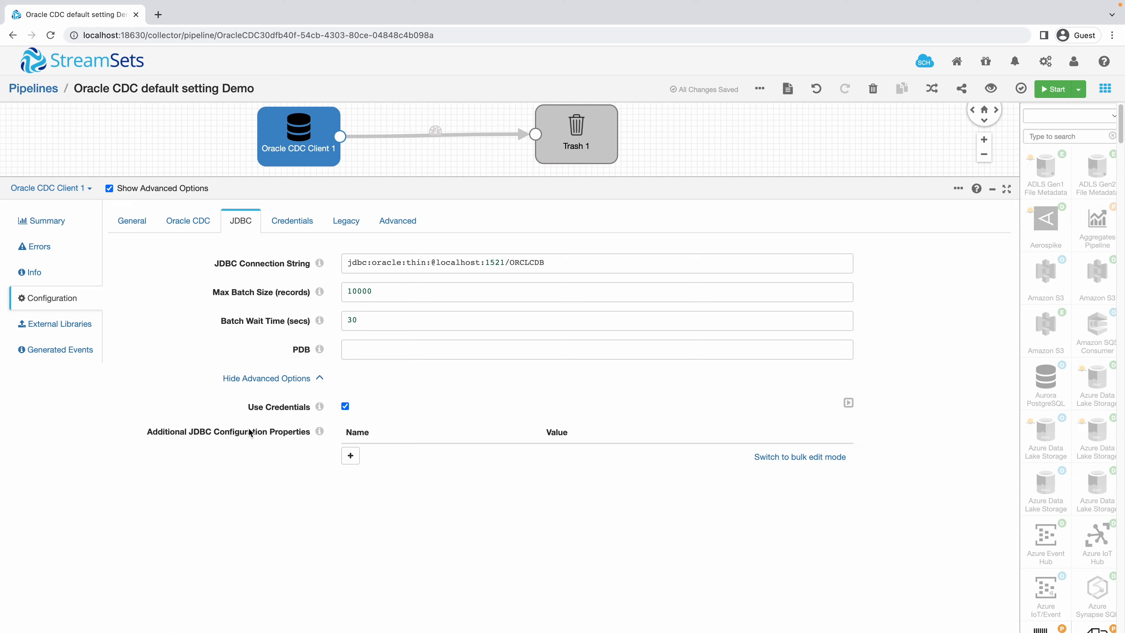
pyautogui.click(384, 289)
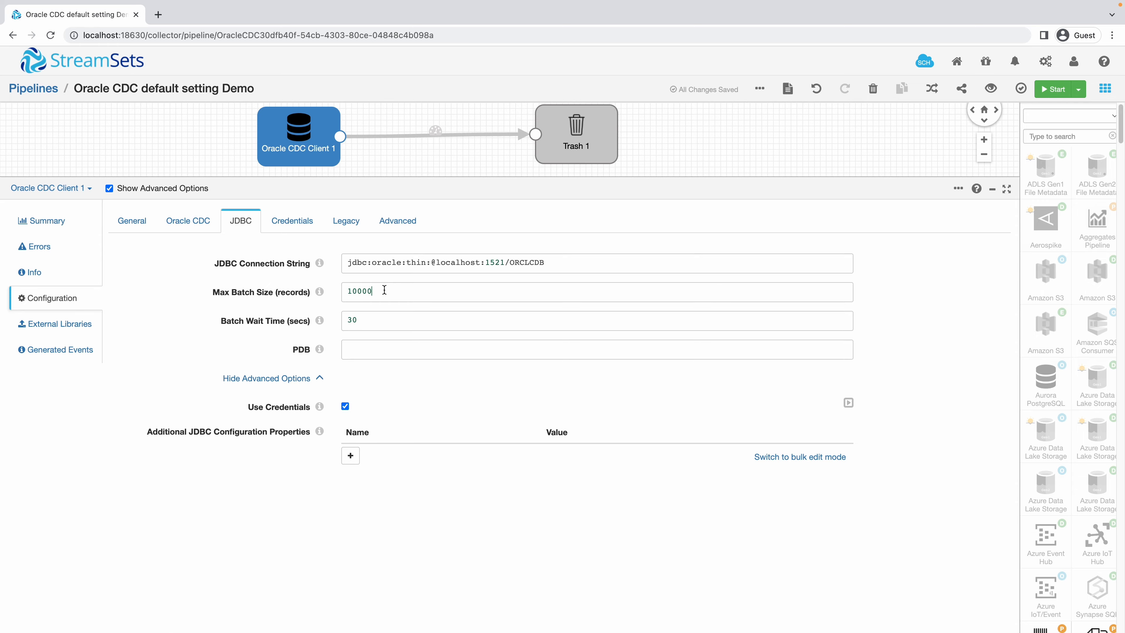
# Step: Set the JDBC Fetch Size for Current Window to 24000 in the origin's Advanced settings
pyautogui.click(409, 228)
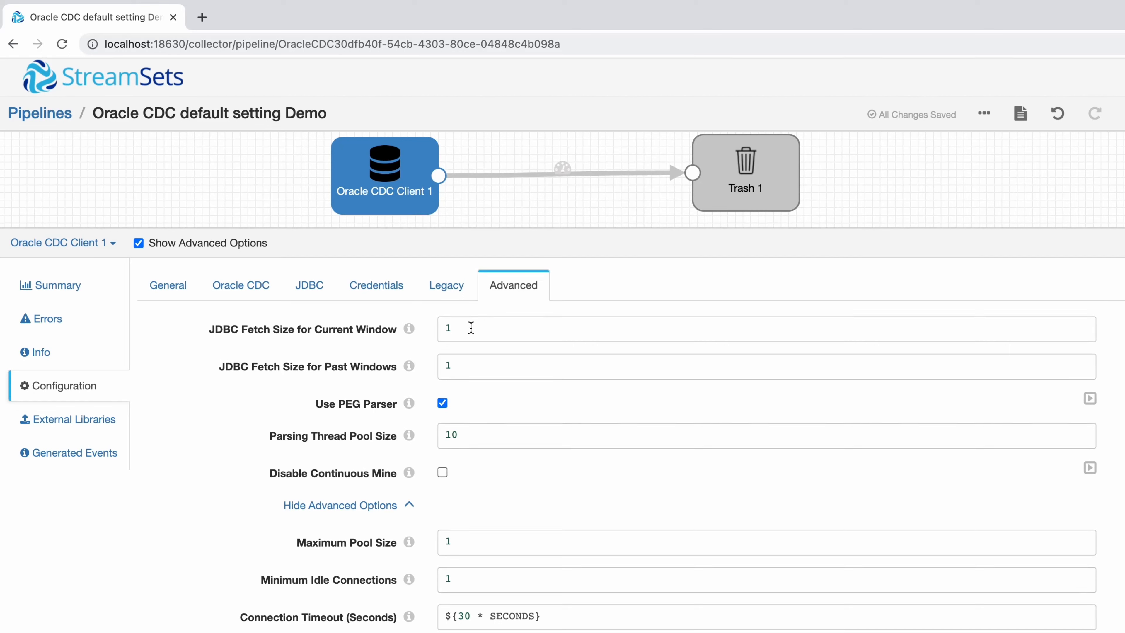
pyautogui.doubleClick(470, 327)
pyautogui.write('15000')
pyautogui.press('BackSpace')
pyautogui.press('BackSpace')
pyautogui.press('BackSpace')
pyautogui.press('BackSpace')
pyautogui.press('BackSpace')
pyautogui.write('24000')
# Step: Set the JDBC Fetch Size for Past Windows to 24000 in the Advanced settings
pyautogui.click(477, 369)
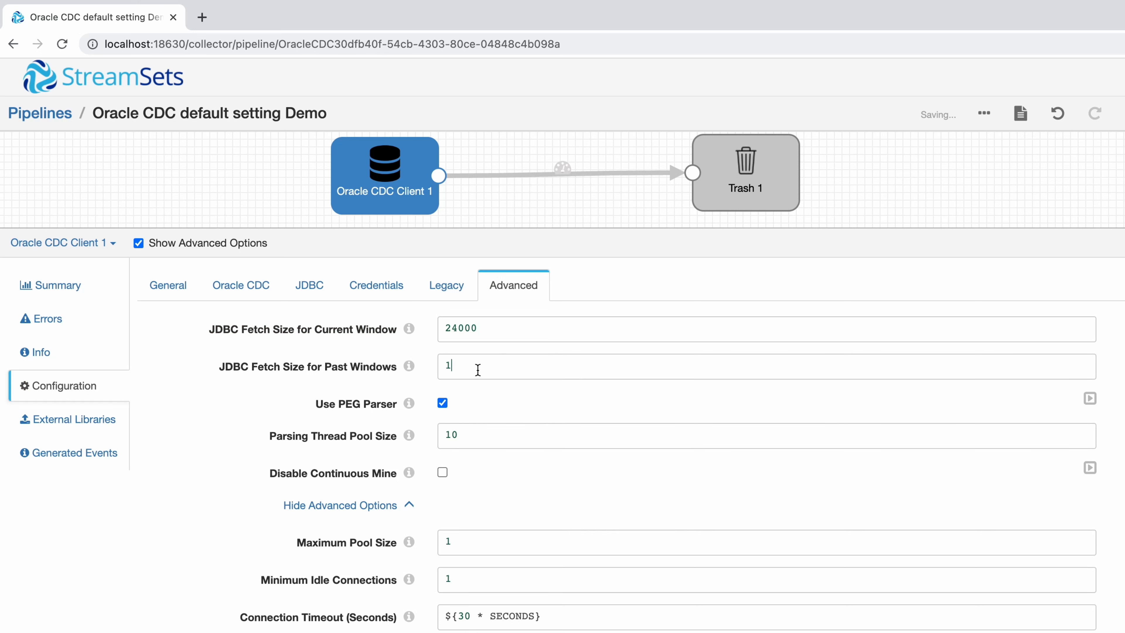
pyautogui.press('BackSpace')
pyautogui.write('24000')
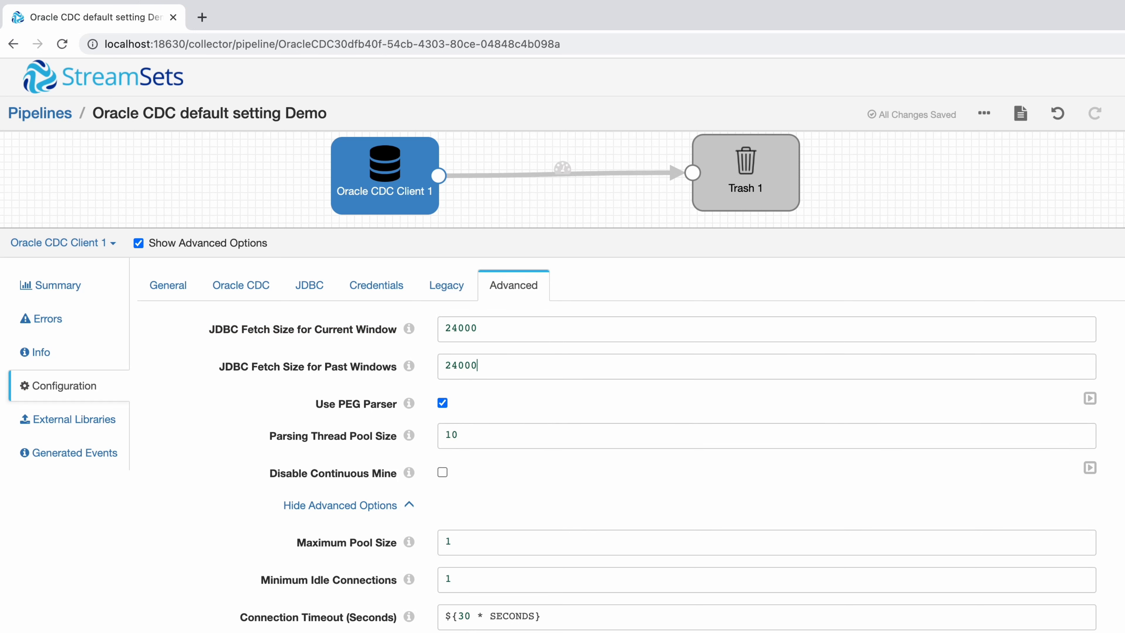
pyautogui.scroll(-3, 305, 500)
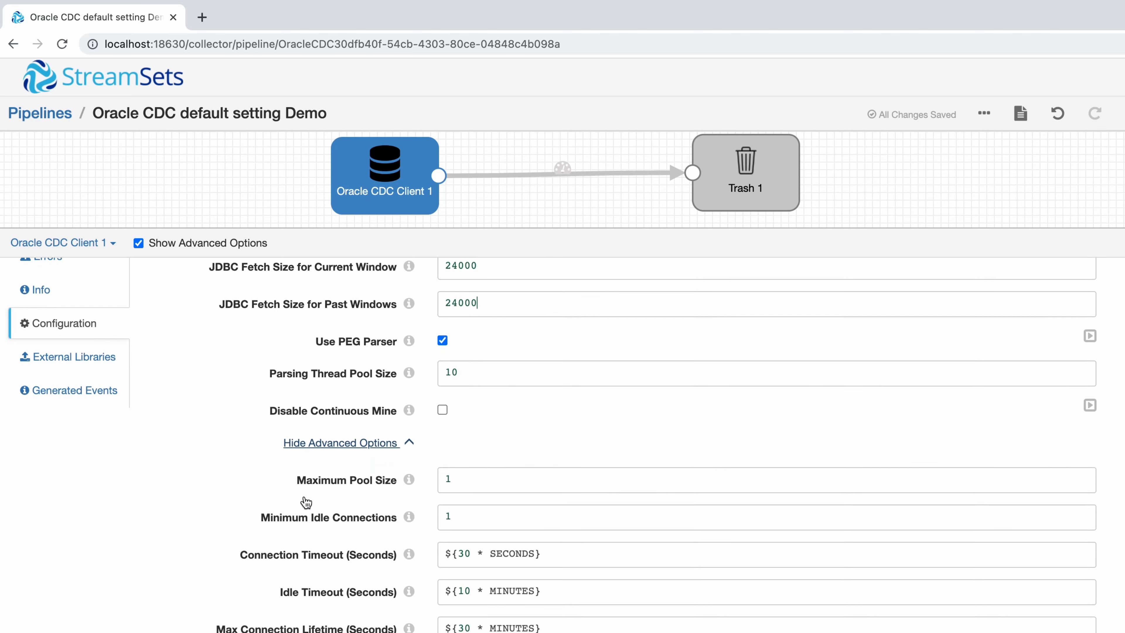